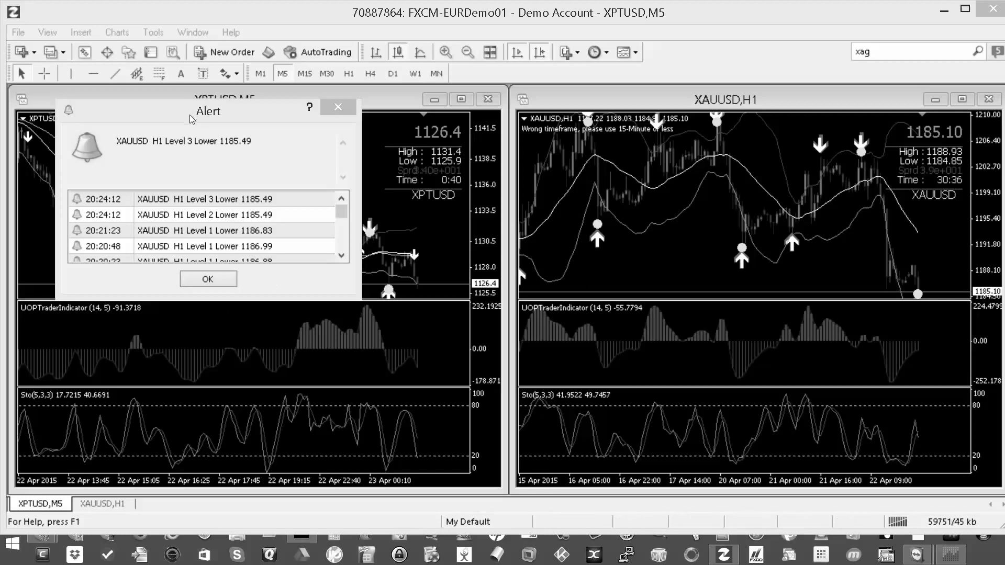
- Drag the price alert popup aside so the charts behind it show
left_click_drag(191, 119, 303, 163)
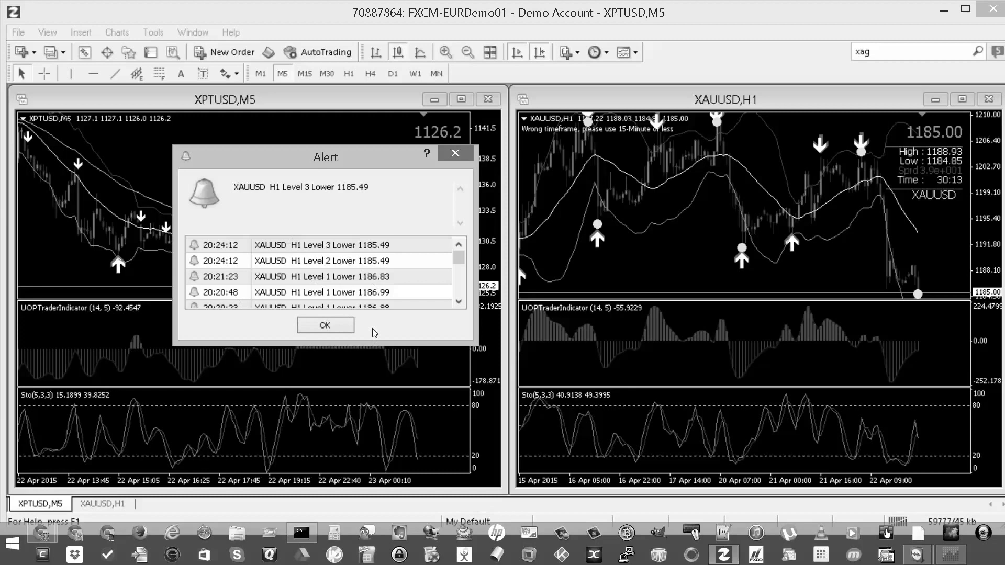
- Close the alert and select UOPTraderSystem3 in the Navigator's Indicators list
left_click(324, 325)
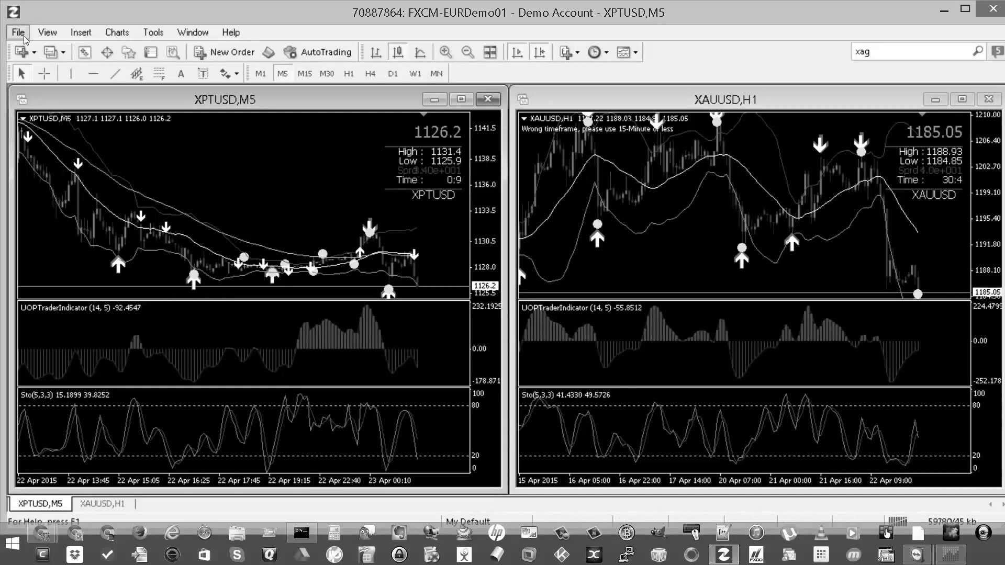
left_click(131, 55)
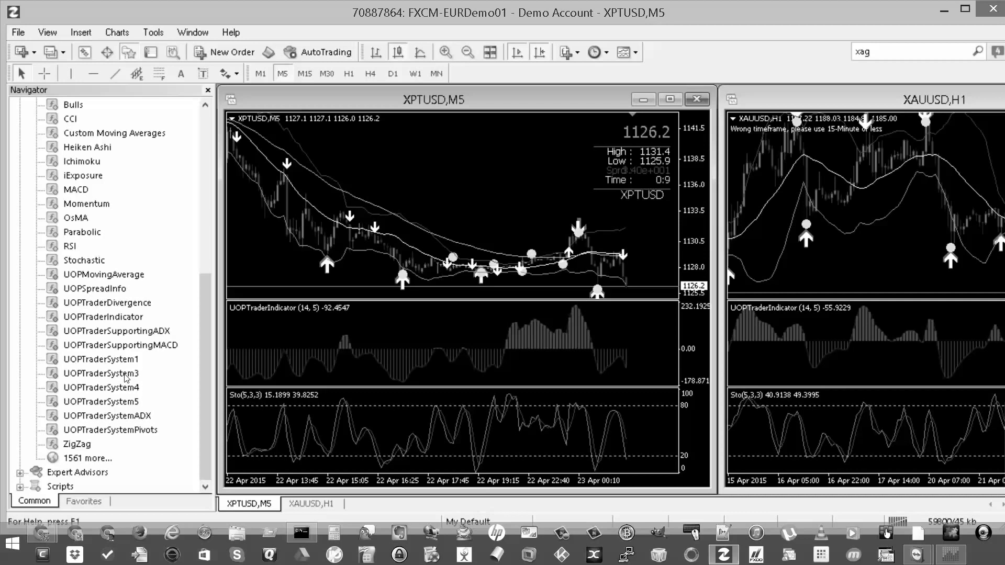
left_click(126, 375)
right_click(126, 373)
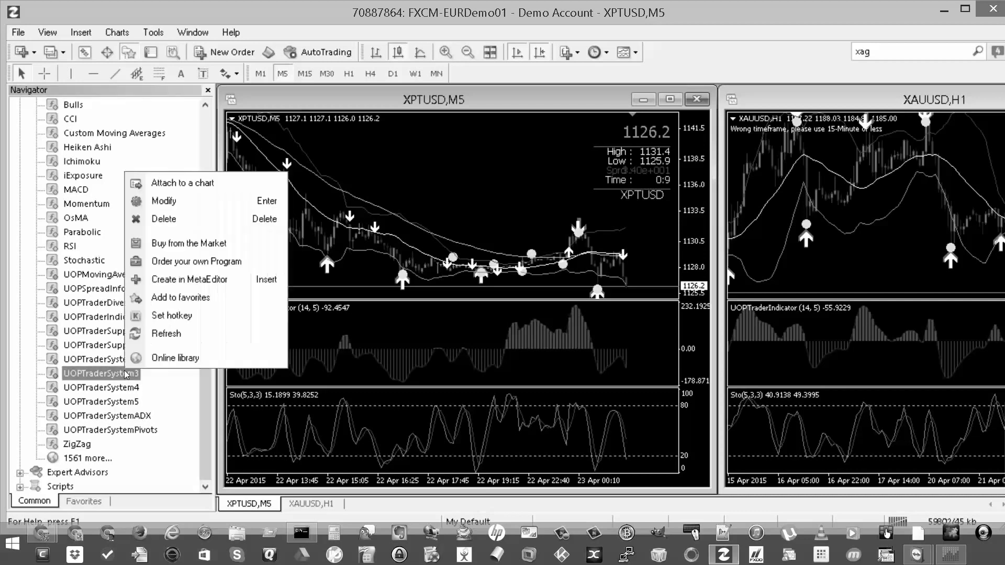
left_click(161, 200)
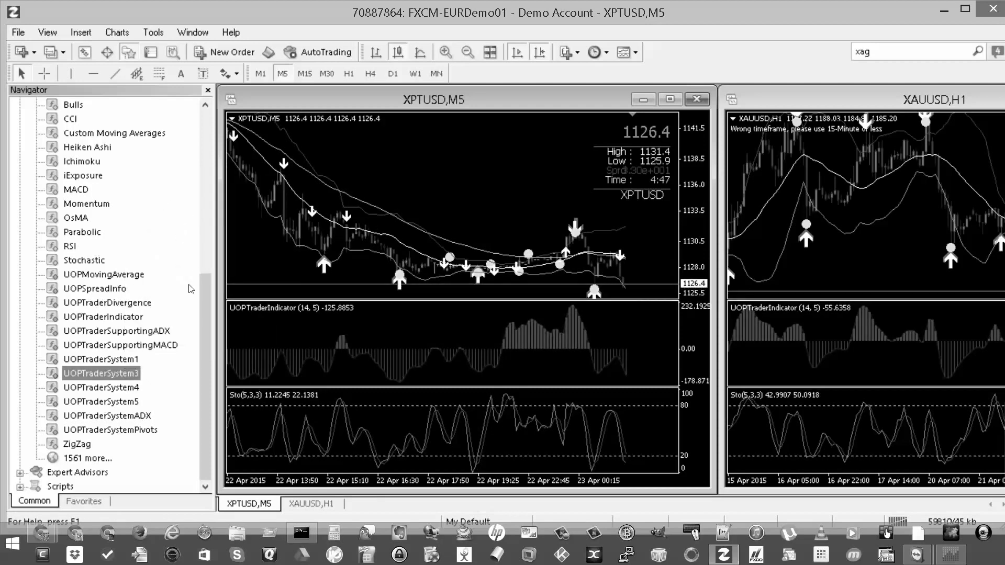
right_click(124, 377)
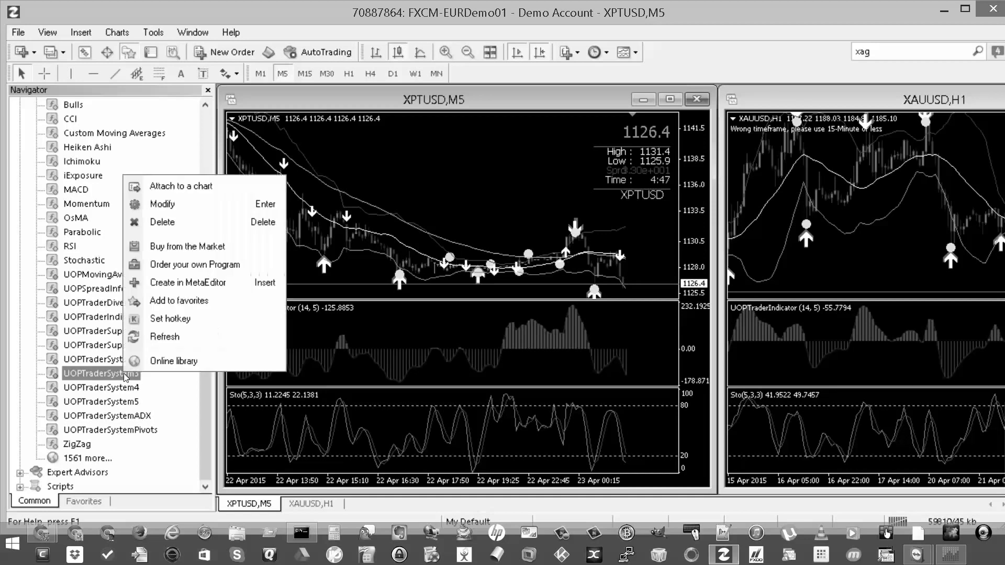
left_click(178, 215)
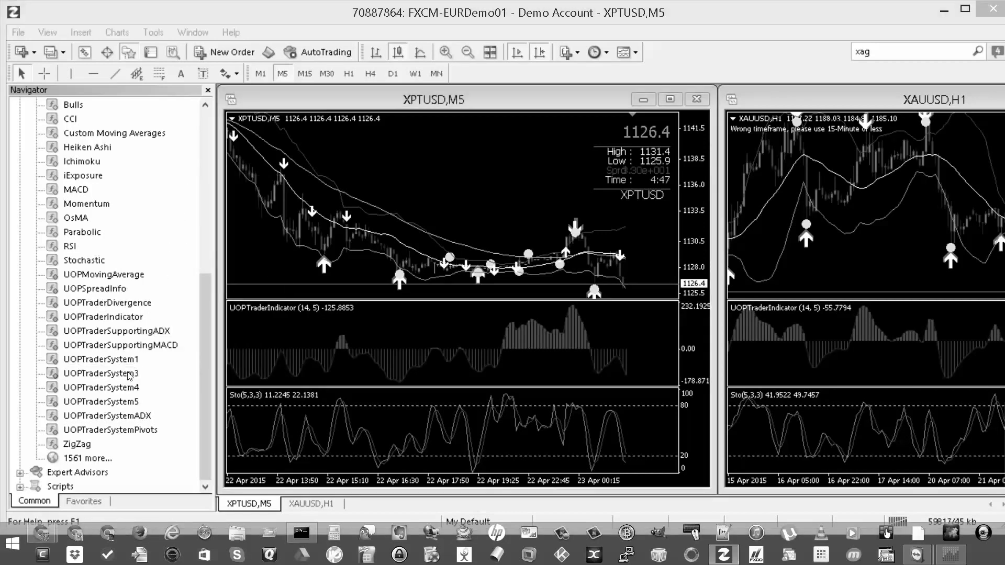
- Attach UOPTraderSystem3 to the XPTUSD M5 chart with Sound_Alert set to false
double_click(128, 375)
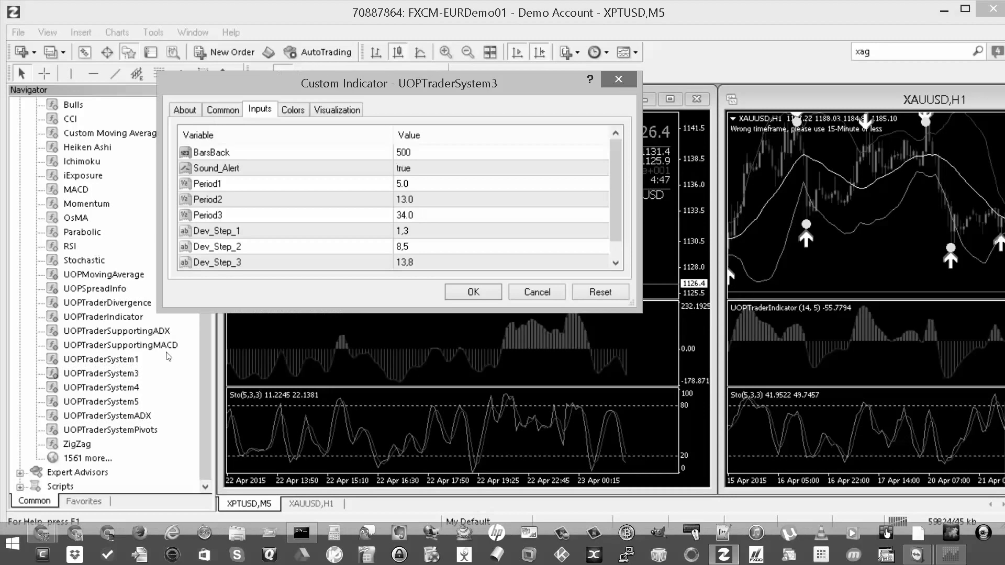
left_click(419, 168)
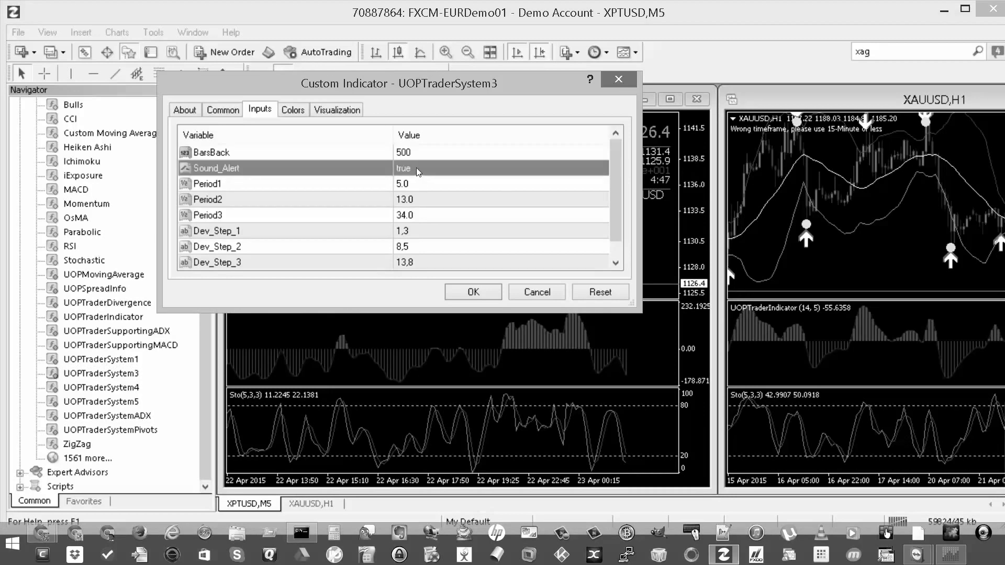
left_click(415, 167)
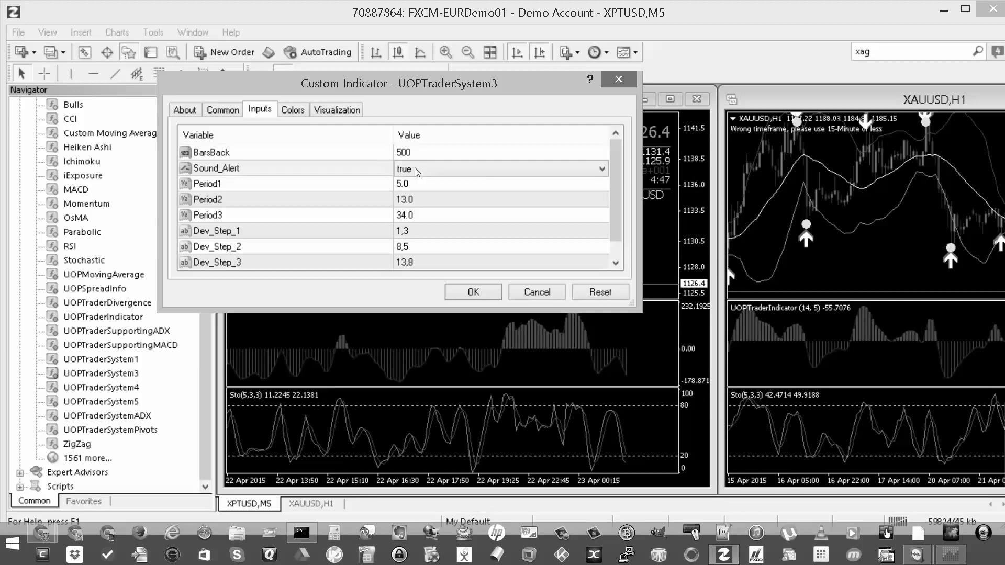
left_click(602, 169)
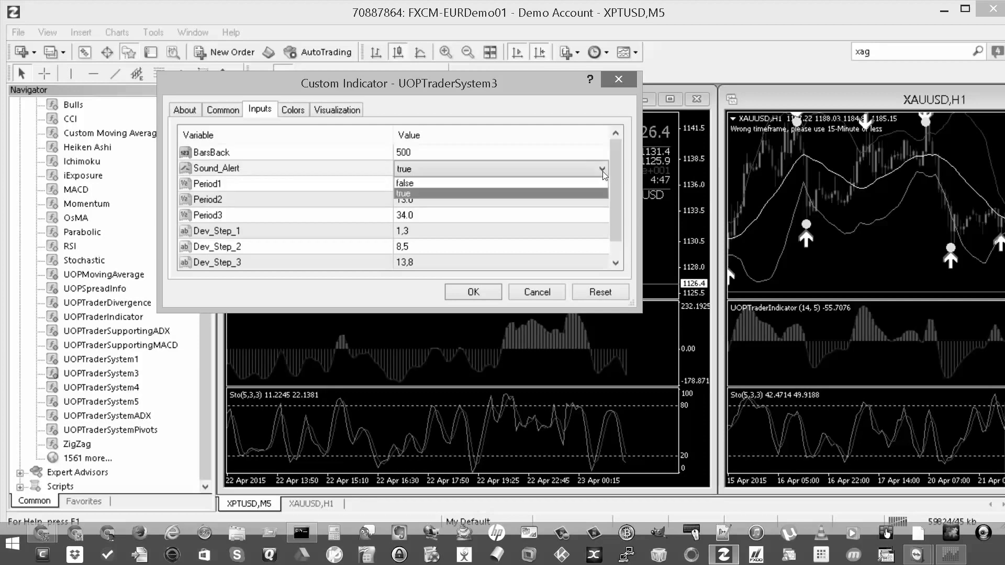
left_click(559, 182)
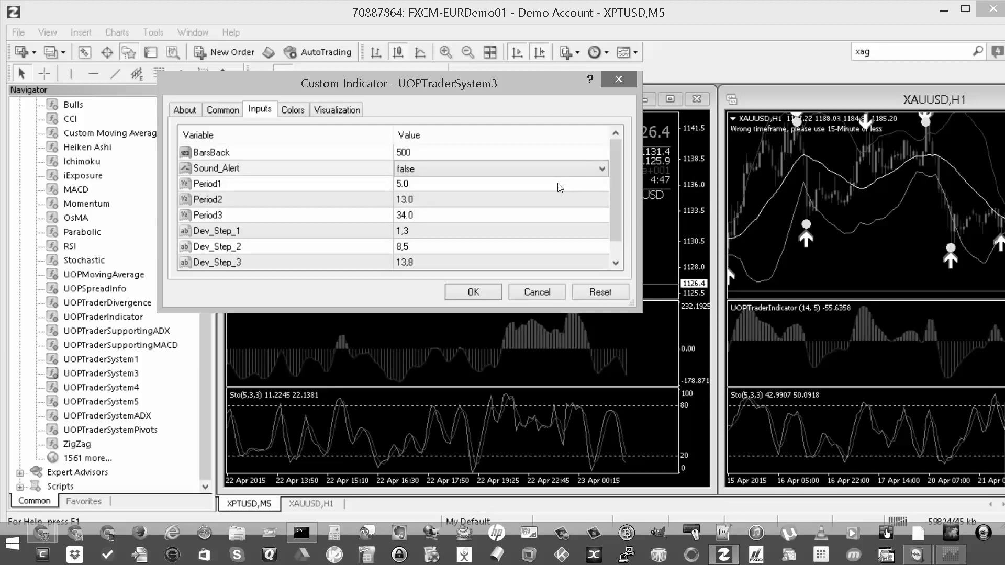
left_click(482, 291)
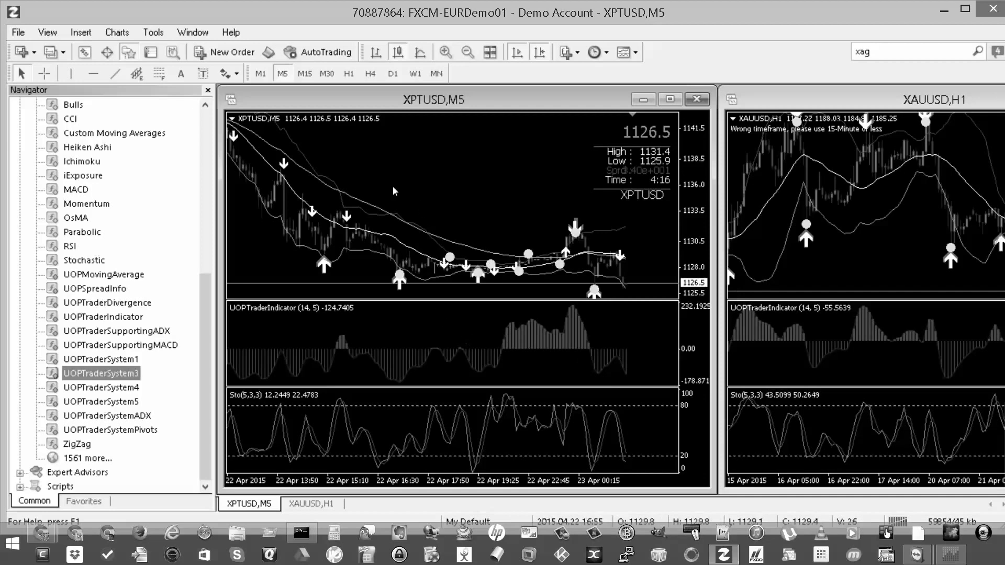
- Close the Navigator and reopen UOPTraderSystem3's settings from the XPTUSD M5 chart's indicator list
left_click(208, 91)
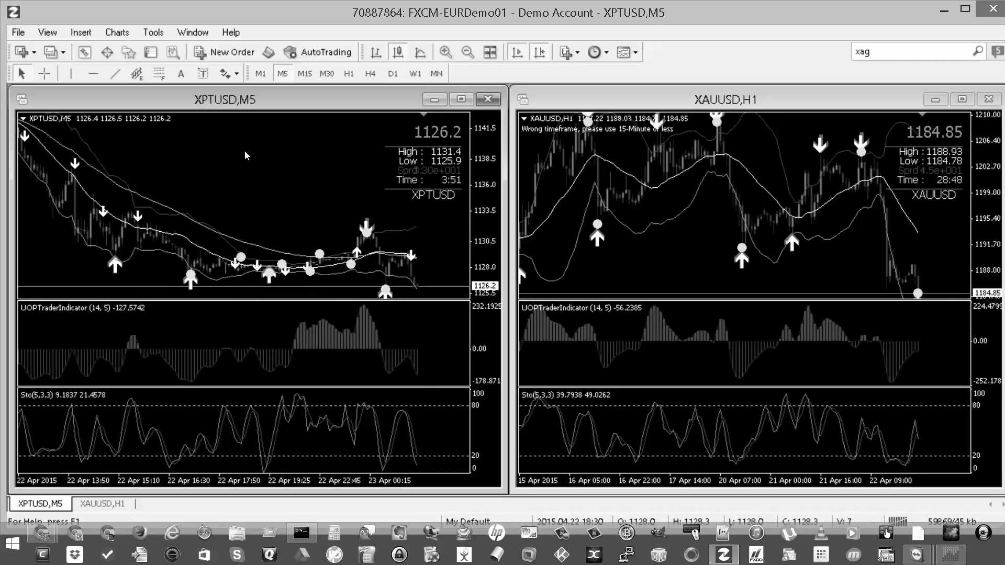
right_click(259, 162)
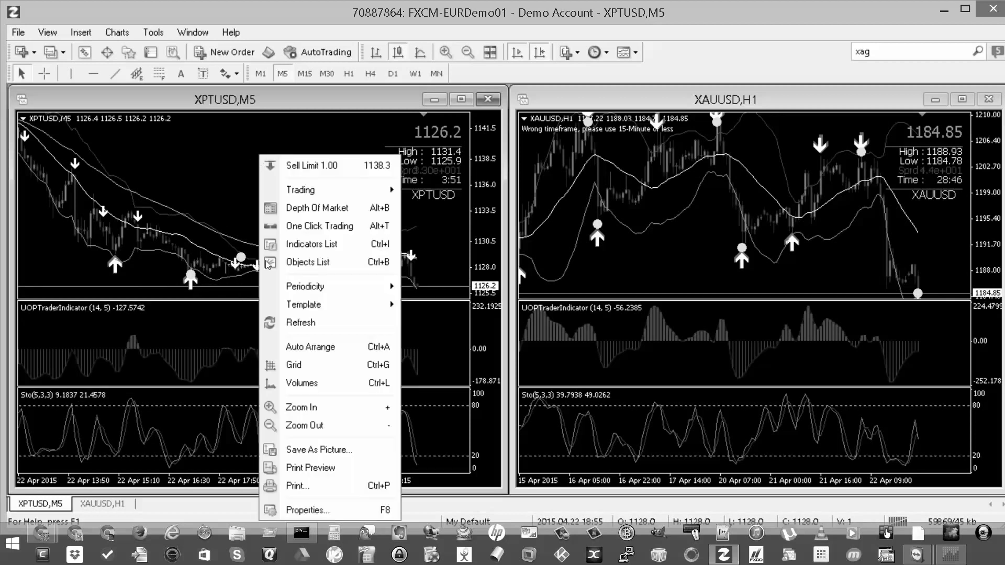
left_click(328, 246)
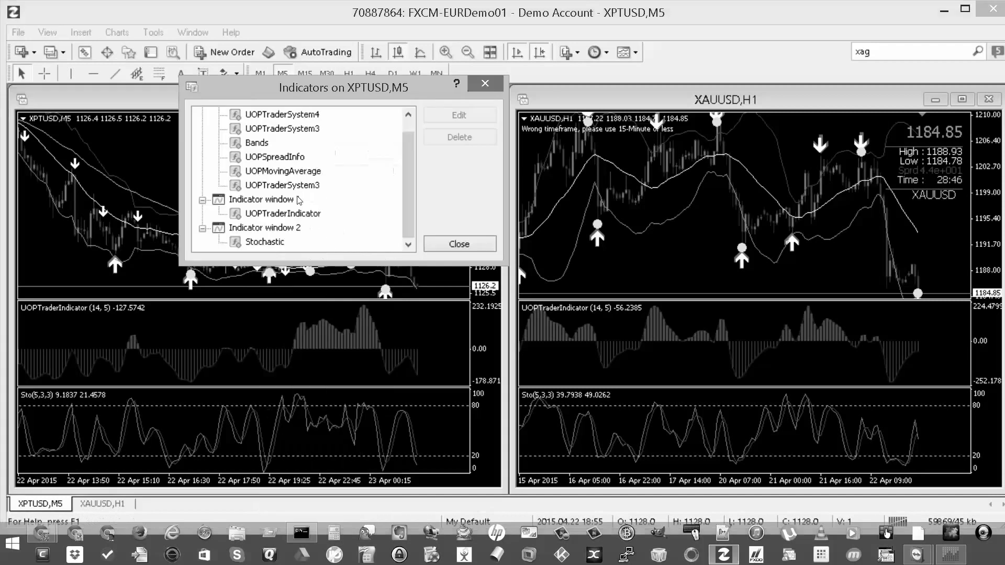
left_click(290, 132)
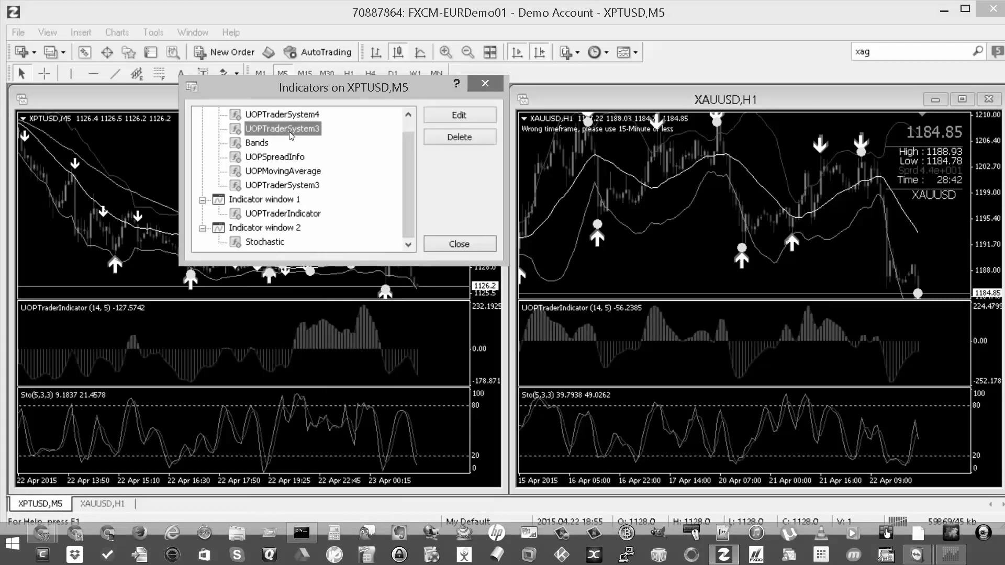
left_click(452, 116)
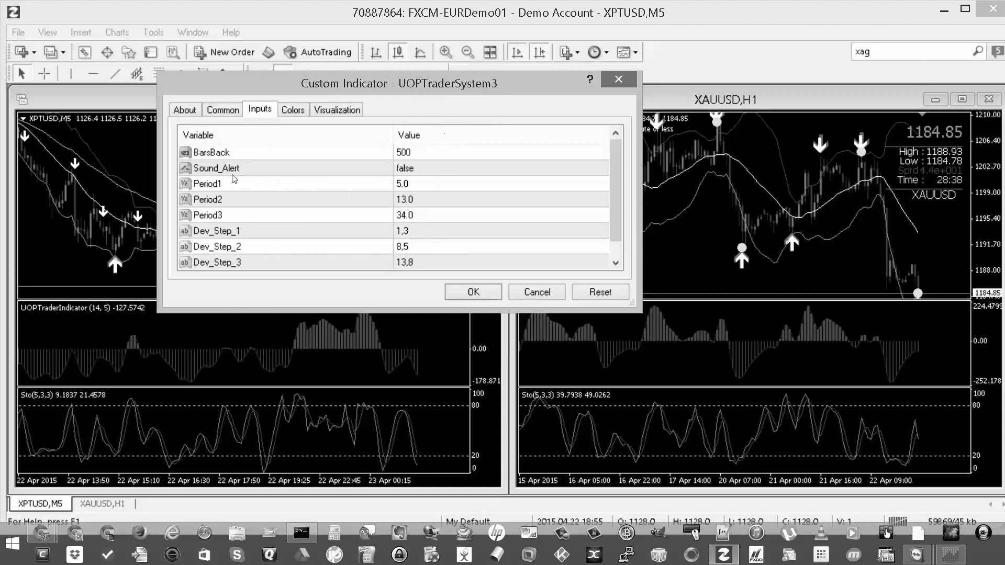
- Confirm Sound_Alert remains false, apply the settings, and close the indicators list
left_click(429, 174)
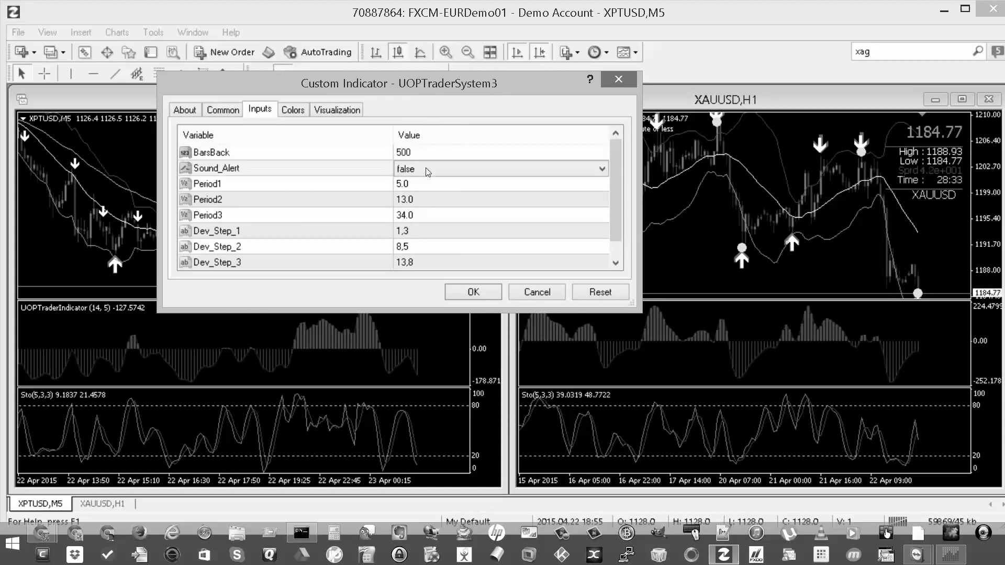
left_click(589, 170)
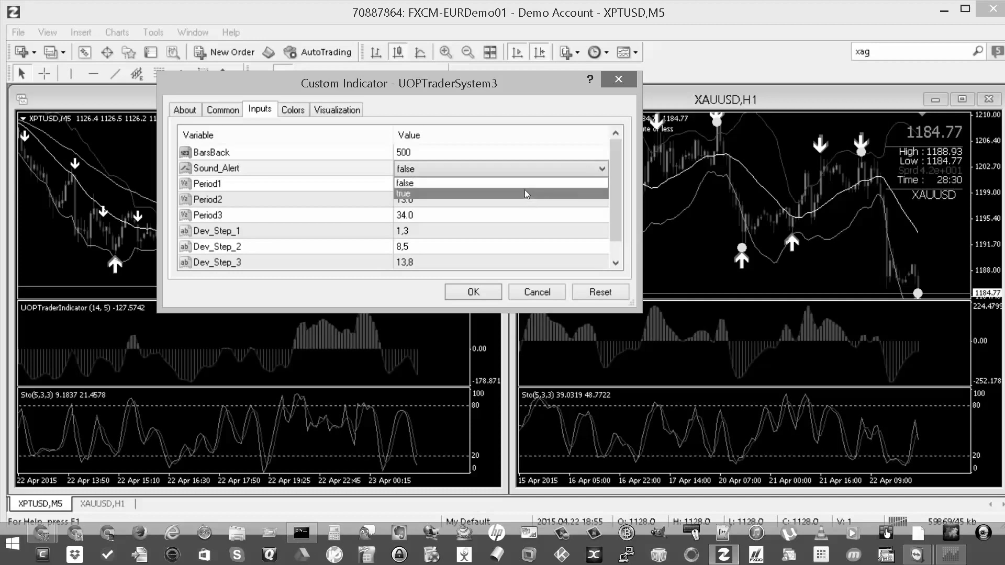
left_click(515, 297)
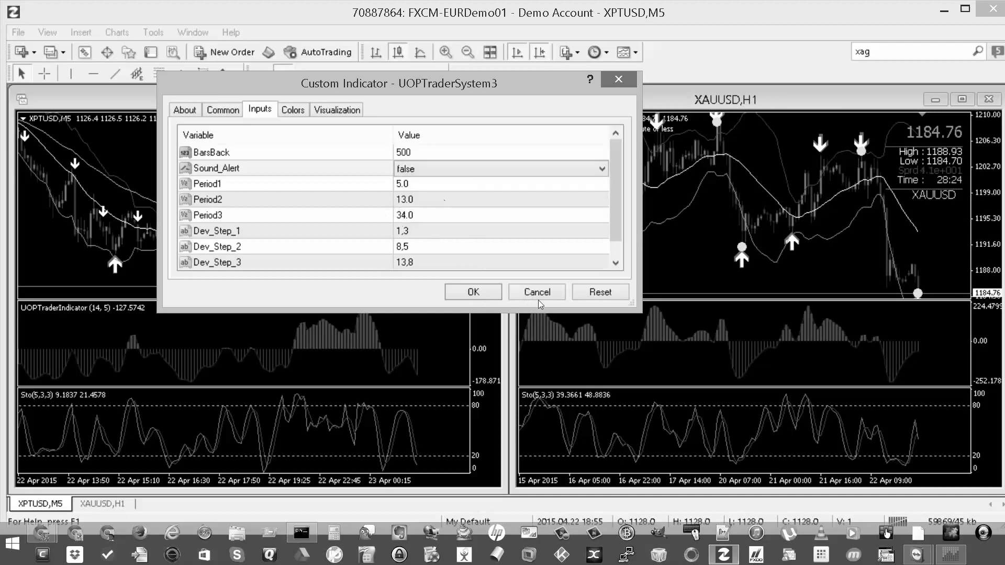
left_click(538, 292)
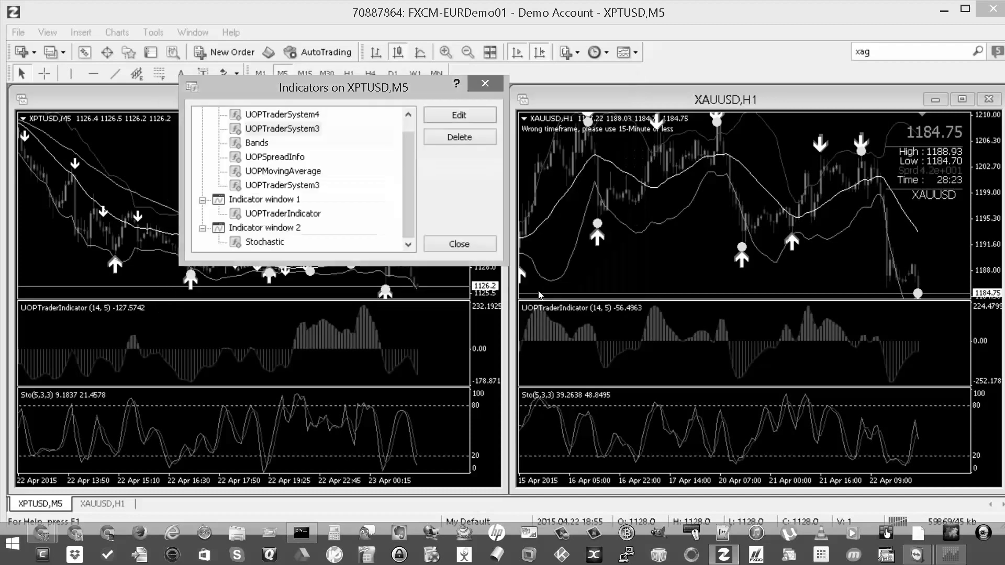
left_click(459, 244)
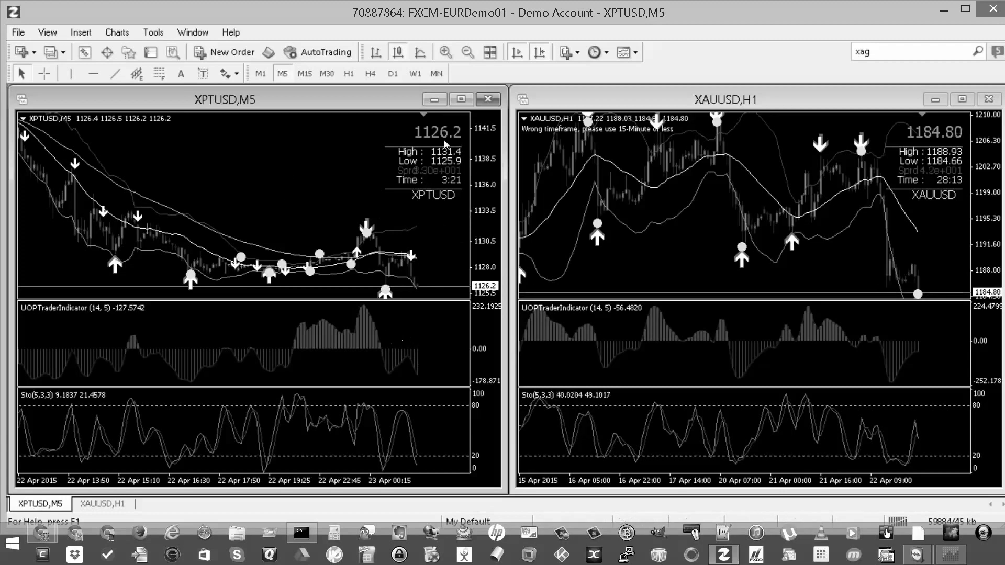
- Save the chart setup over the template My Default UOP TemplateNew.tpl, confirming the replacement
left_click(636, 54)
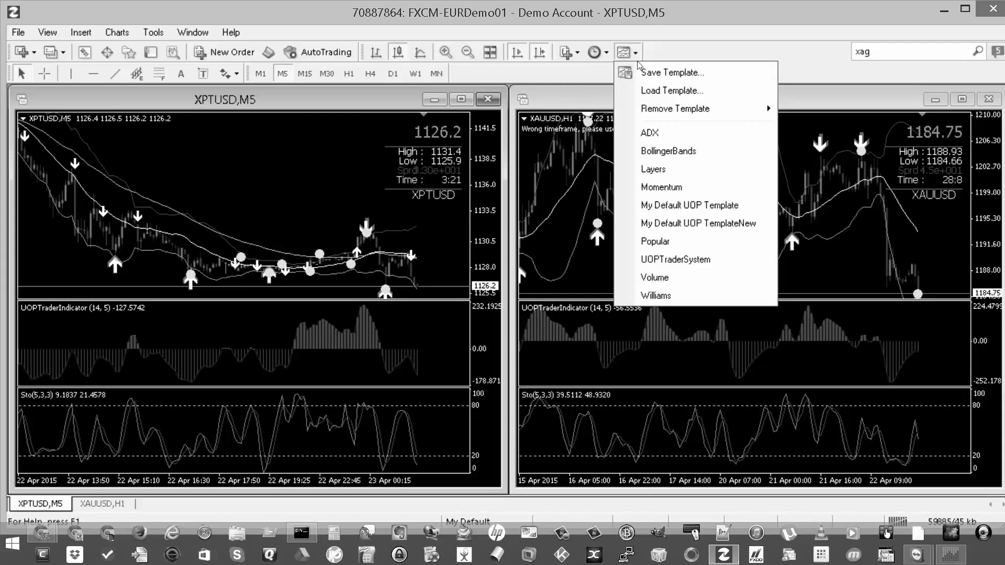
left_click(642, 71)
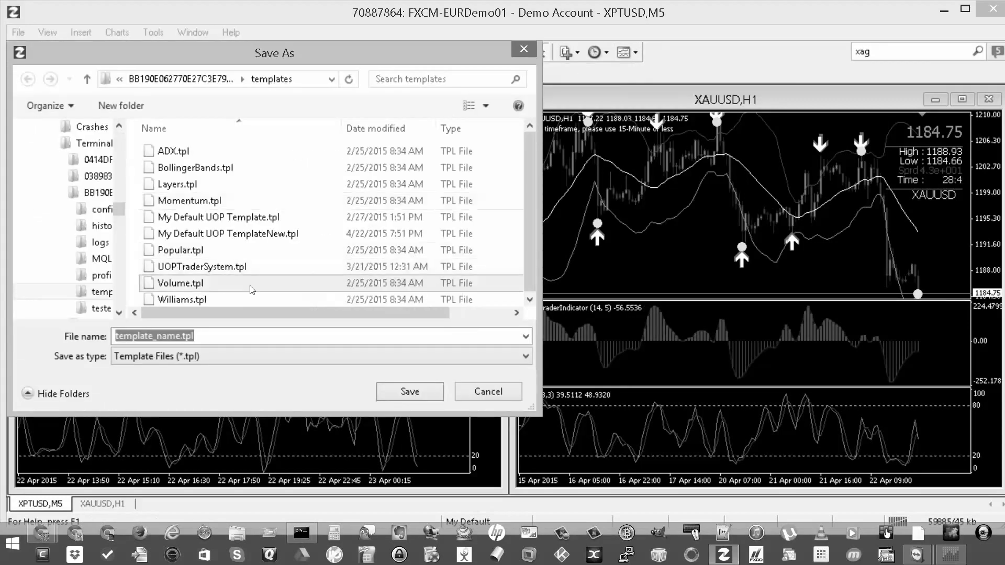
left_click(260, 236)
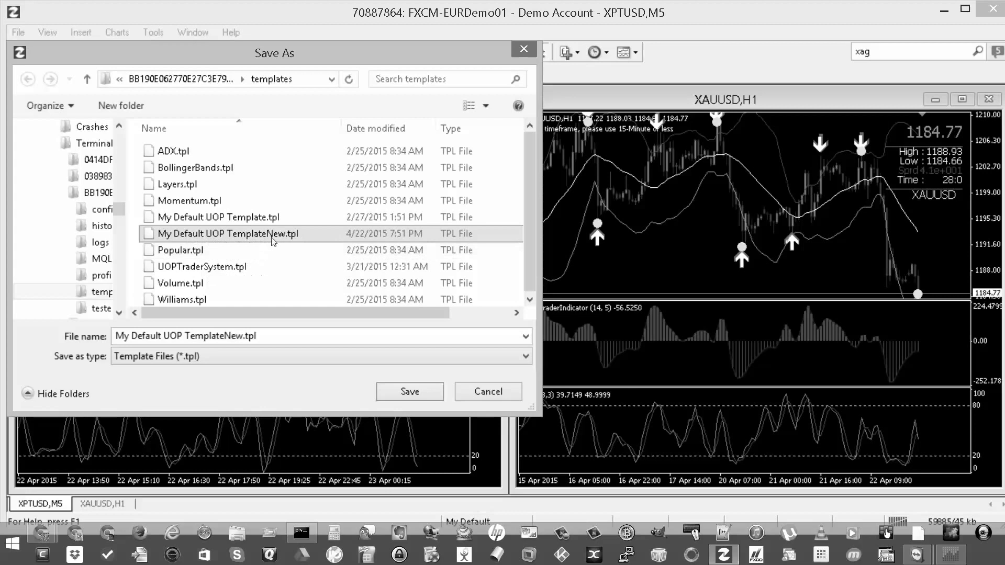
left_click(418, 397)
left_click(549, 274)
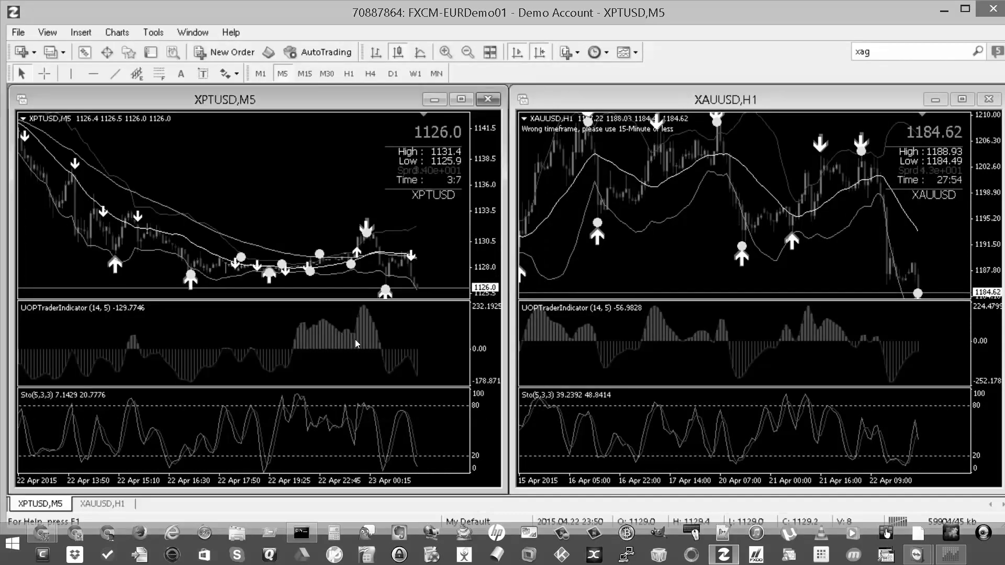
- Close the XPTUSD M5 chart window
scroll(355, 340, "up", 15)
scroll(234, 319, "down", 15)
scroll(305, 306, "down", 5)
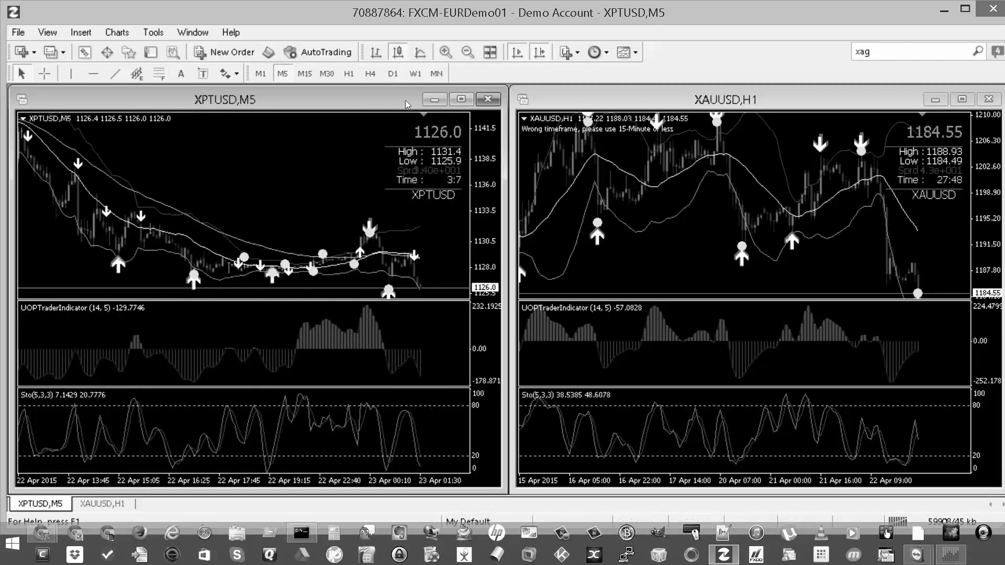
left_click(487, 100)
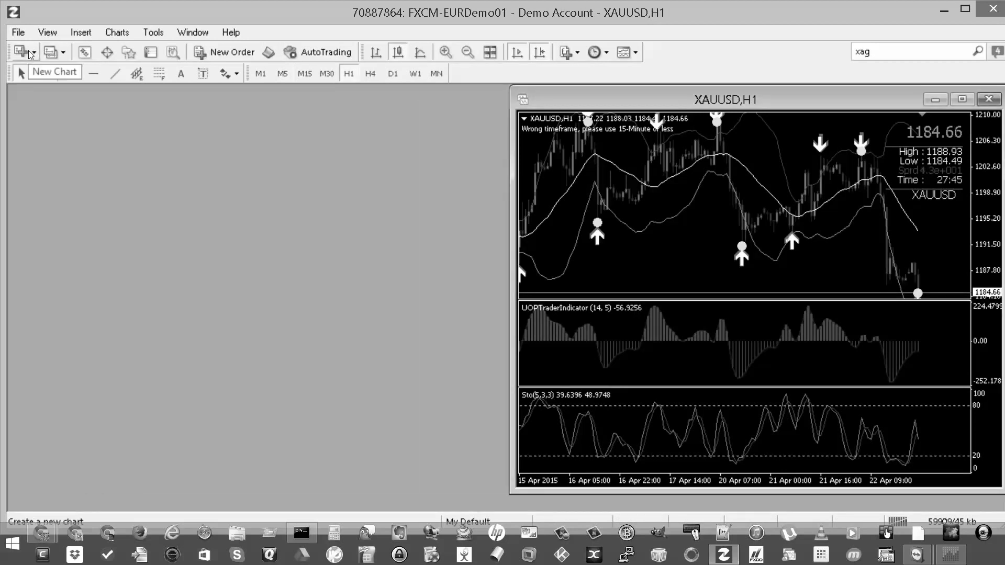
- Open a new XPTUSD chart from the Metals symbols and bring up the template list
left_click(29, 52)
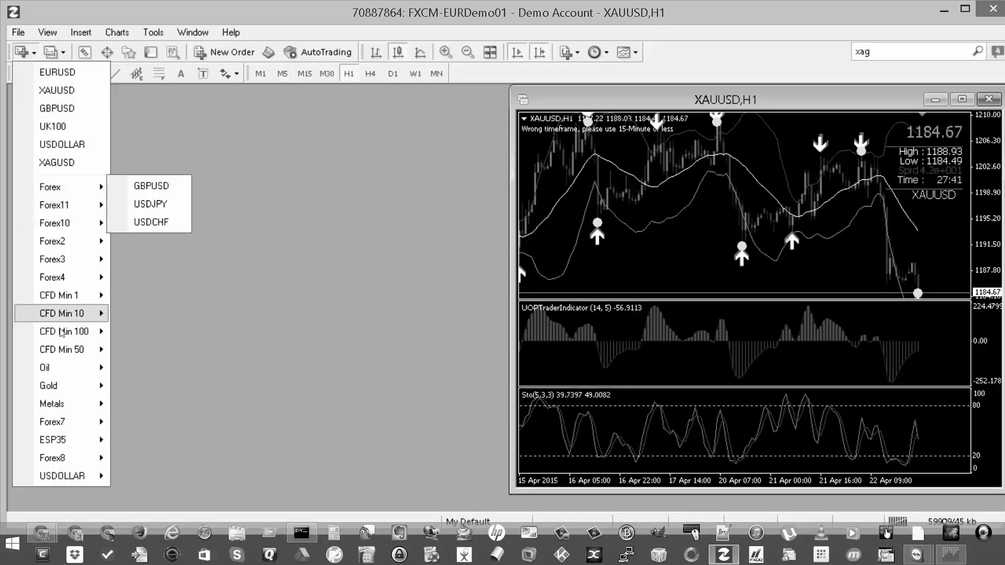
mouse_move(73, 404)
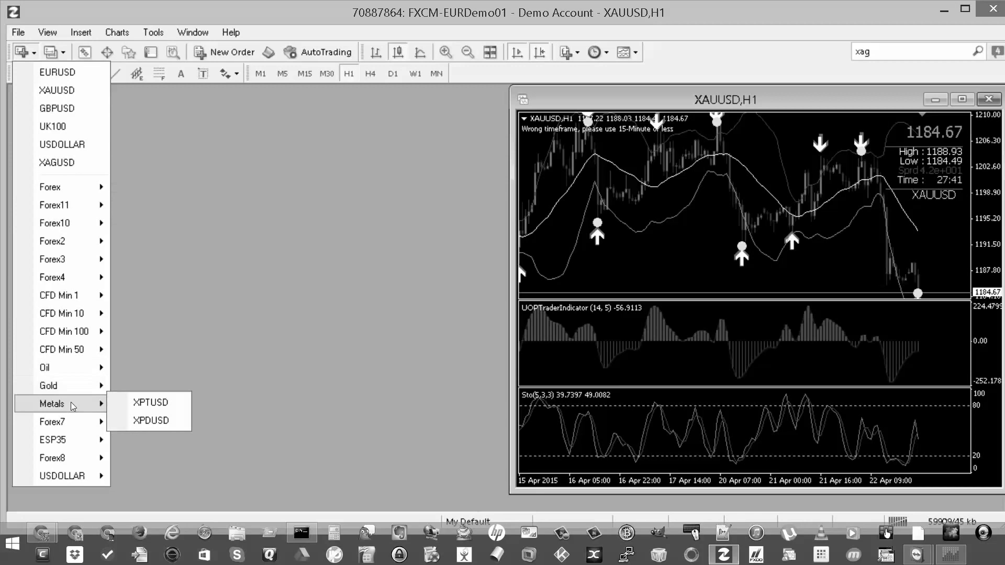
left_click(170, 402)
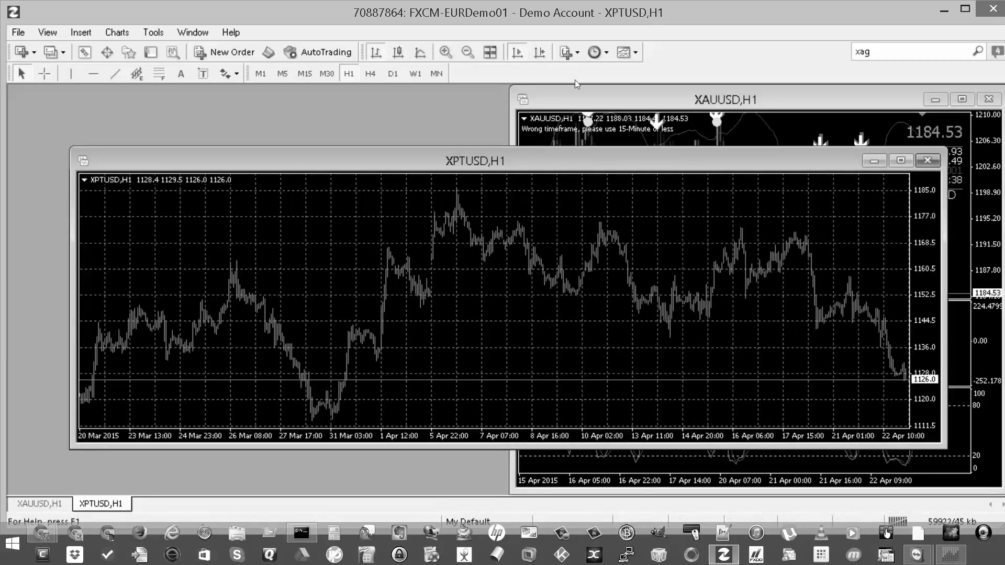
left_click(633, 52)
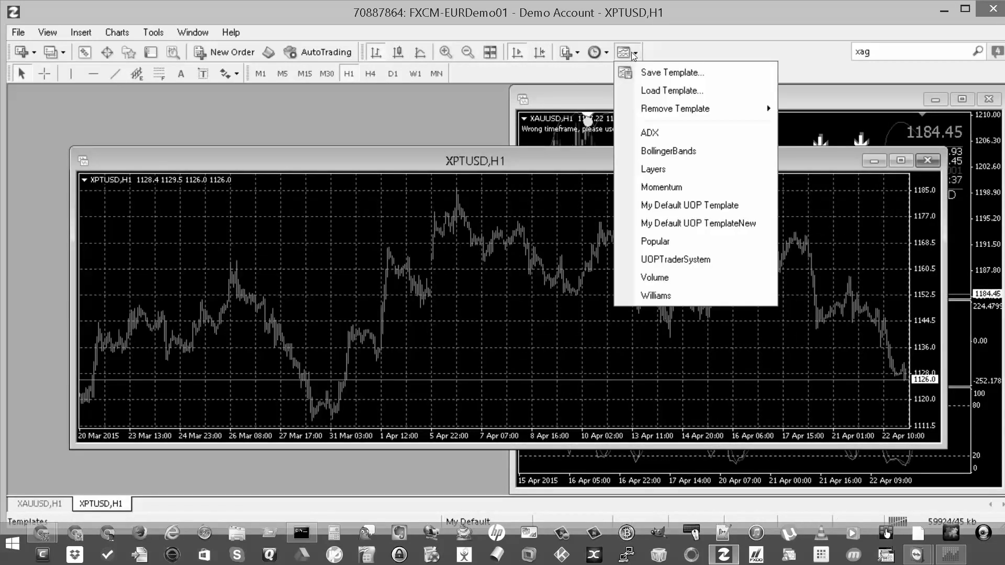
left_click(687, 224)
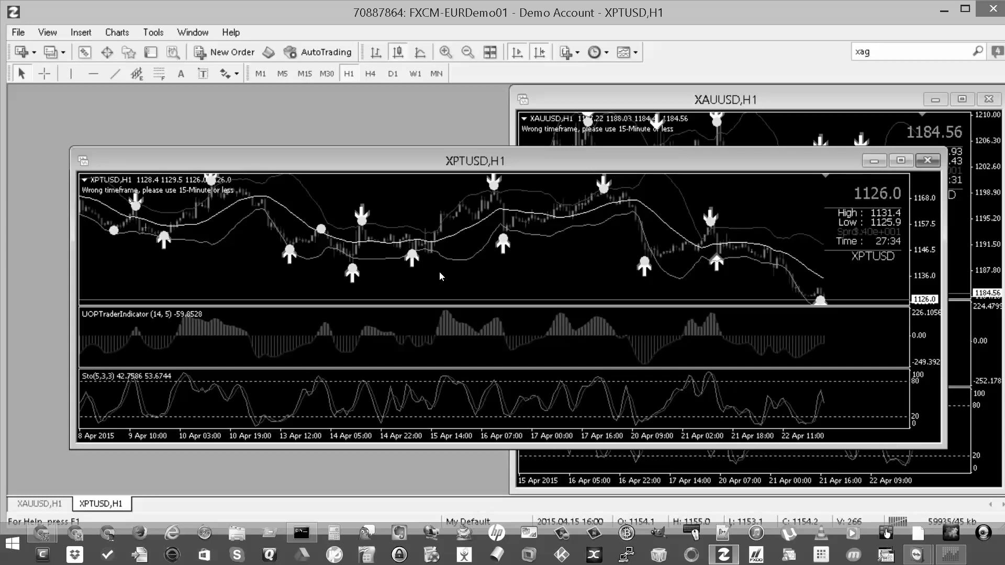
right_click(439, 266)
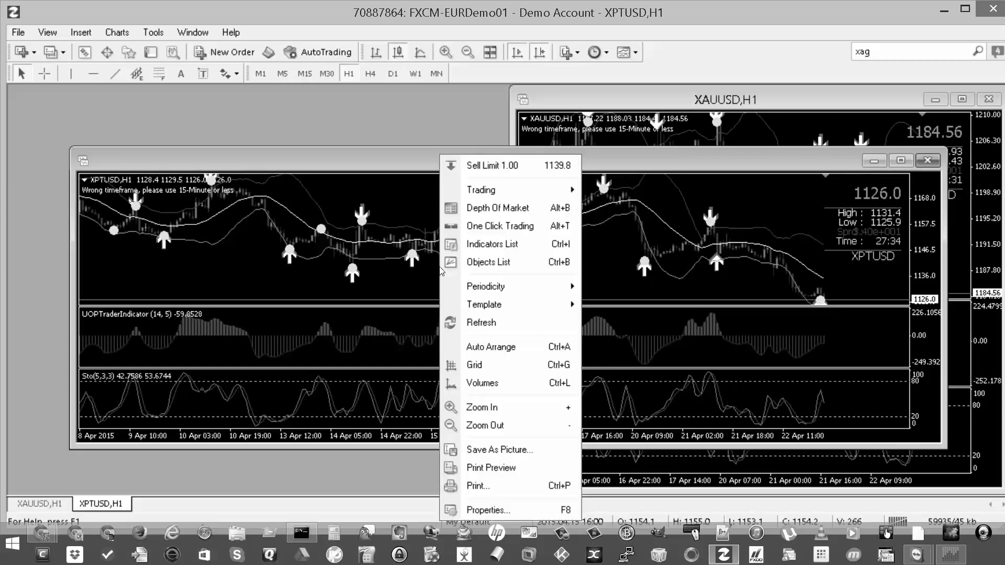
left_click(519, 254)
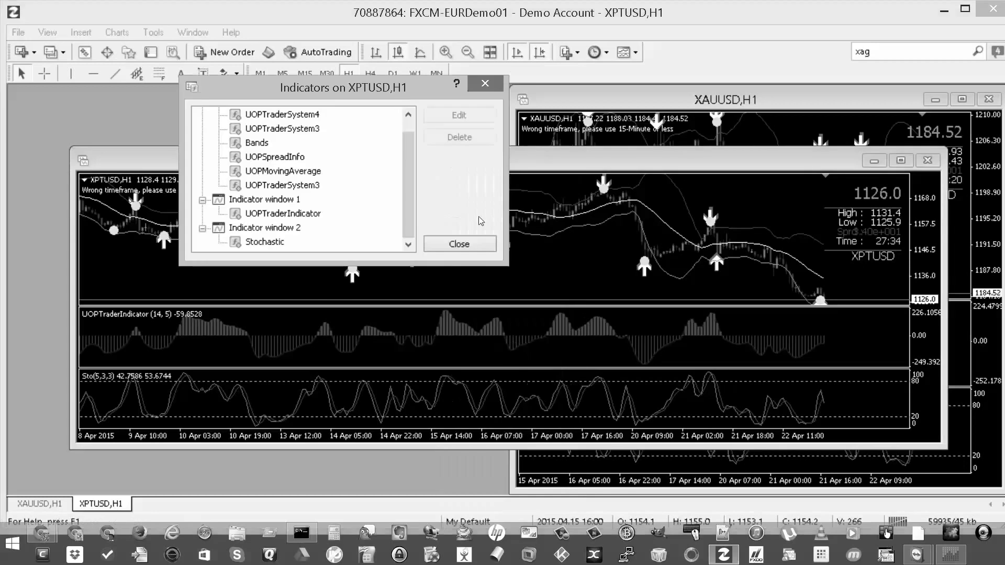
left_click(311, 129)
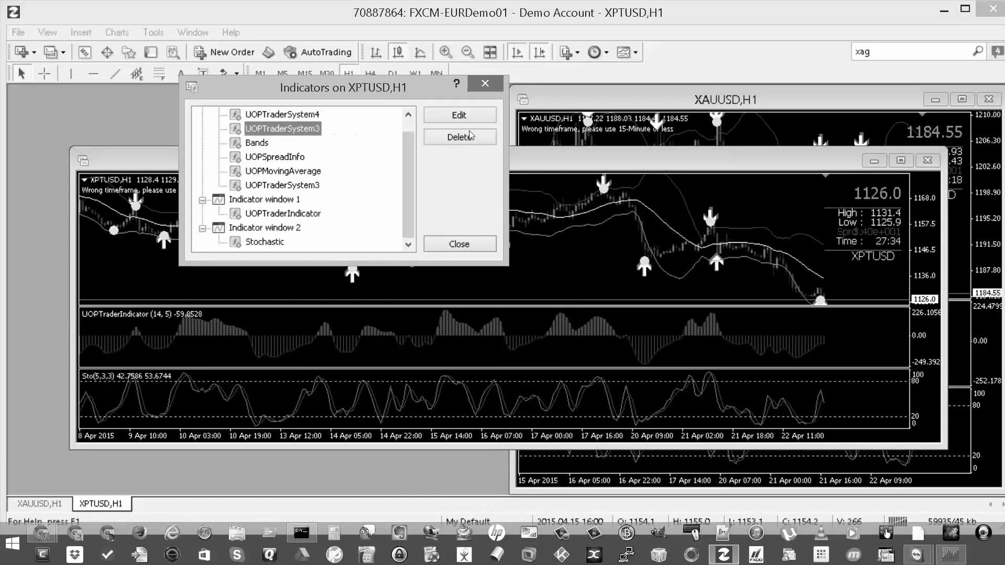
left_click(457, 116)
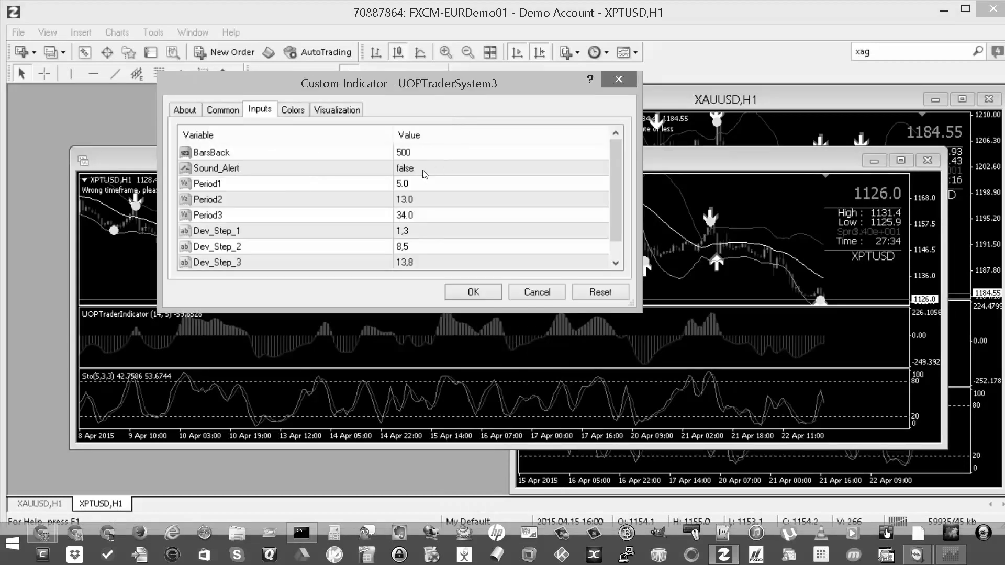
left_click(474, 293)
left_click(460, 252)
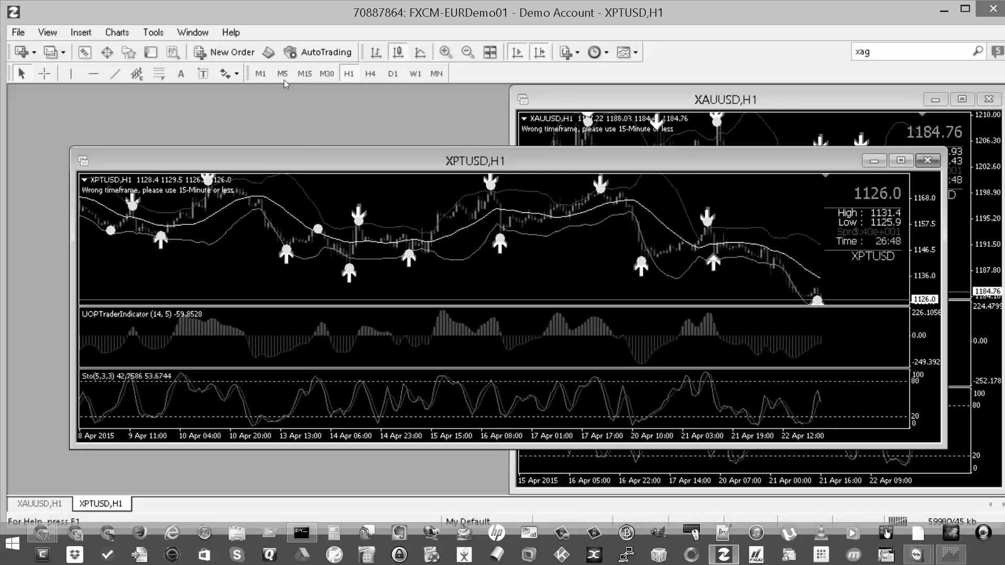
- Switch the new XPTUSD chart to the M15 timeframe
left_click(308, 80)
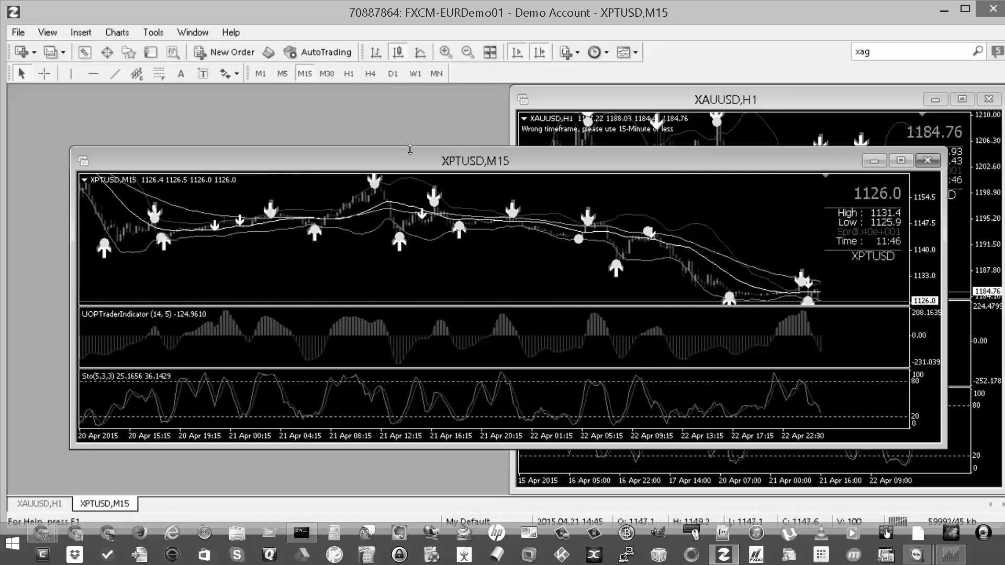
- Tile the XAUUSD H1 and XPTUSD M15 charts side by side
left_click(491, 57)
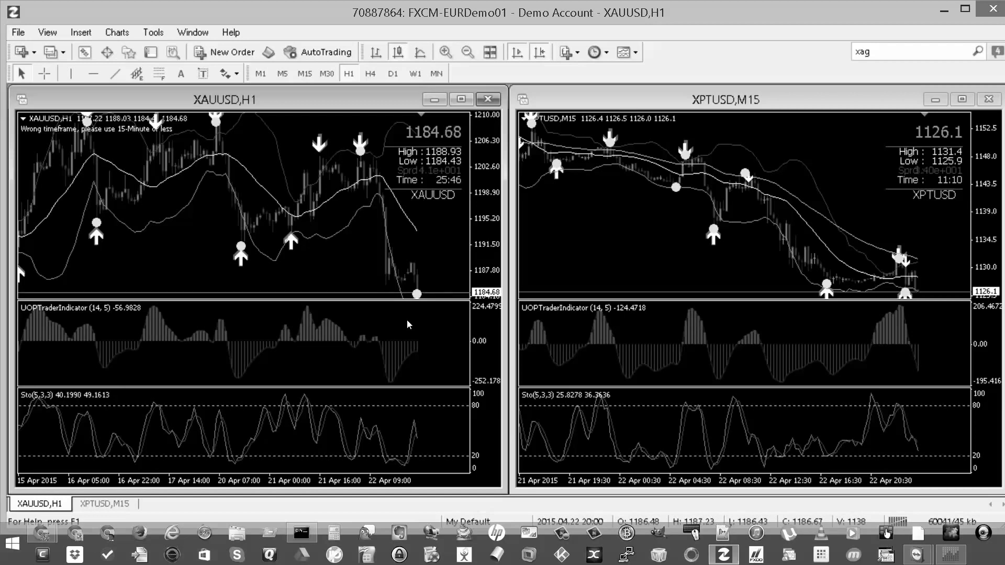
key("Left")
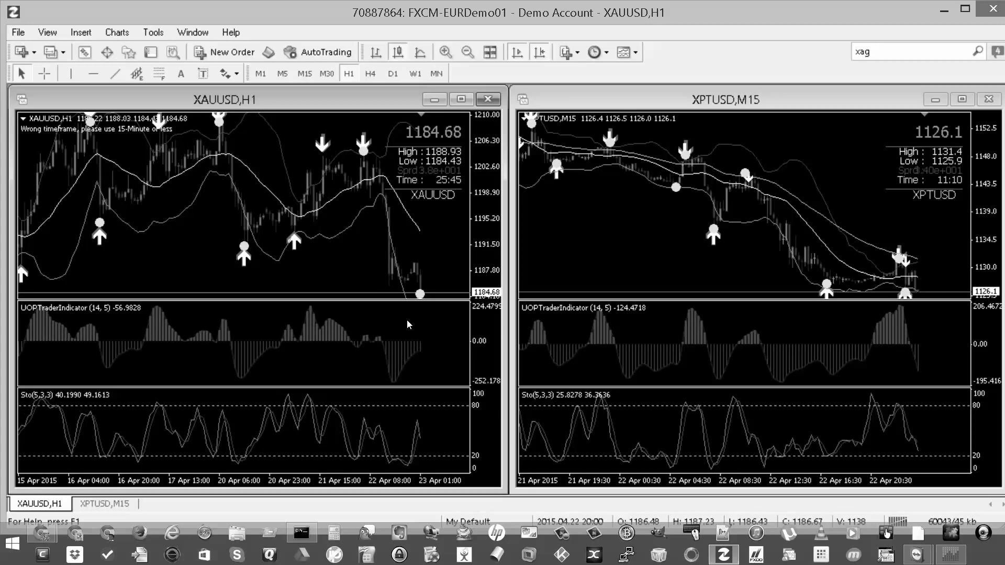